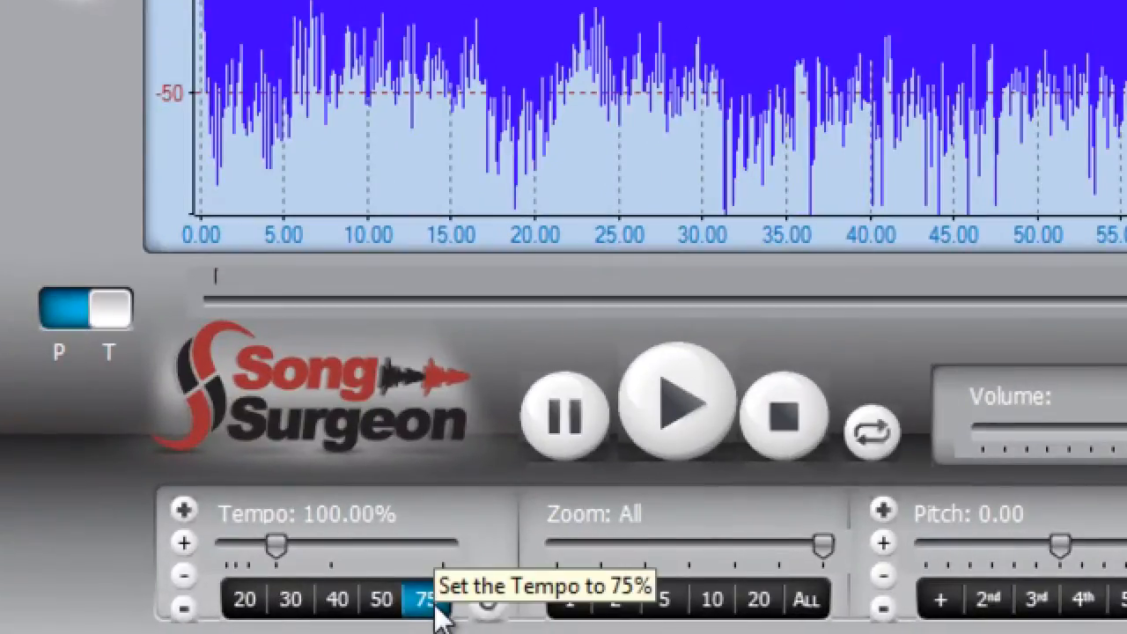
Step: Lower the song's tempo through the 75%, 50% and 40% presets to 30%
{"action": "left_click", "coordinate": [435, 602]}
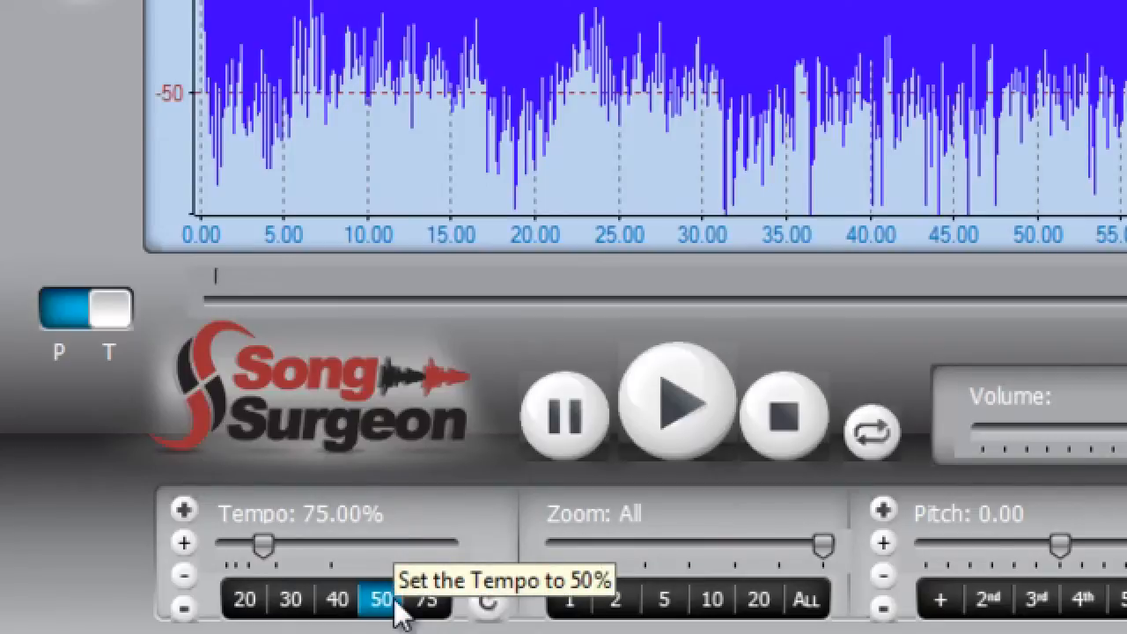
{"action": "left_click", "coordinate": [394, 611]}
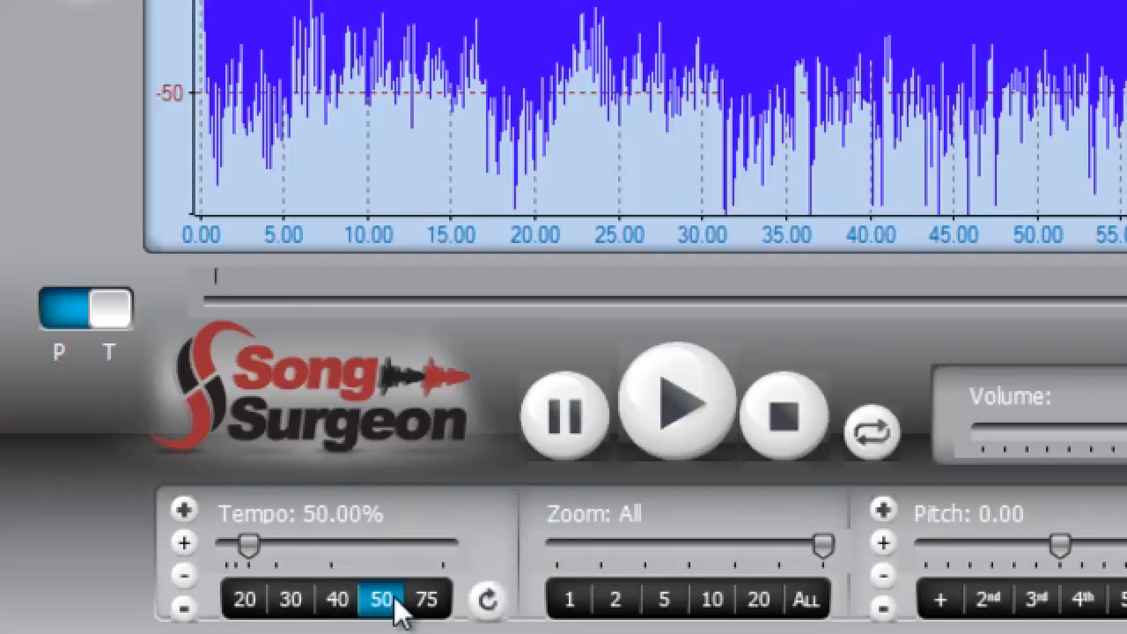
{"action": "left_click", "coordinate": [341, 601]}
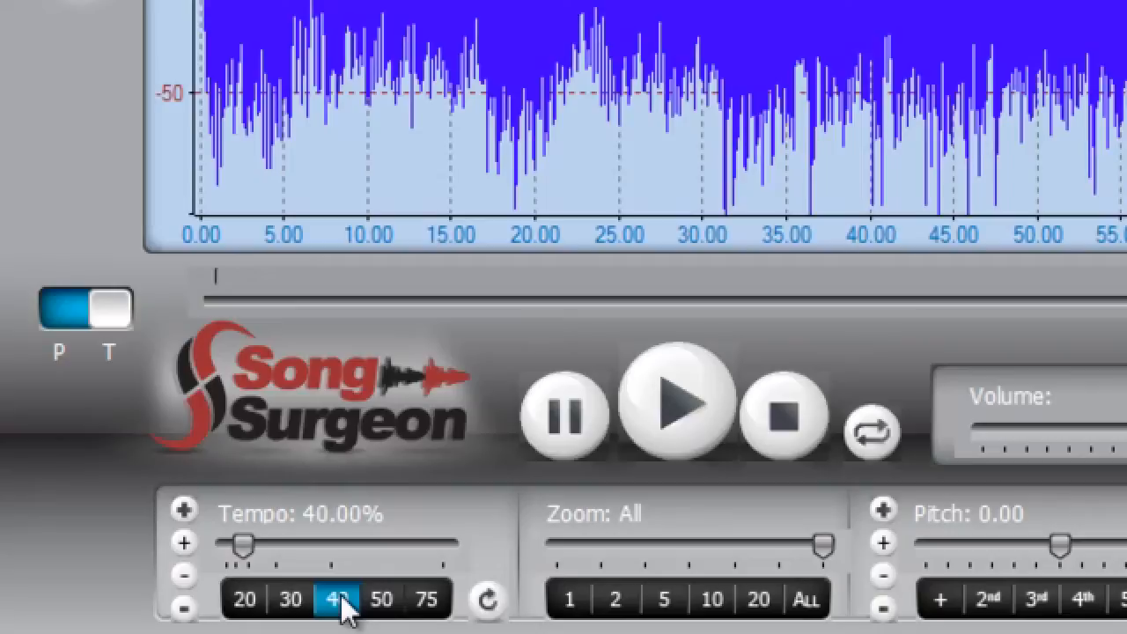
{"action": "left_click", "coordinate": [298, 601]}
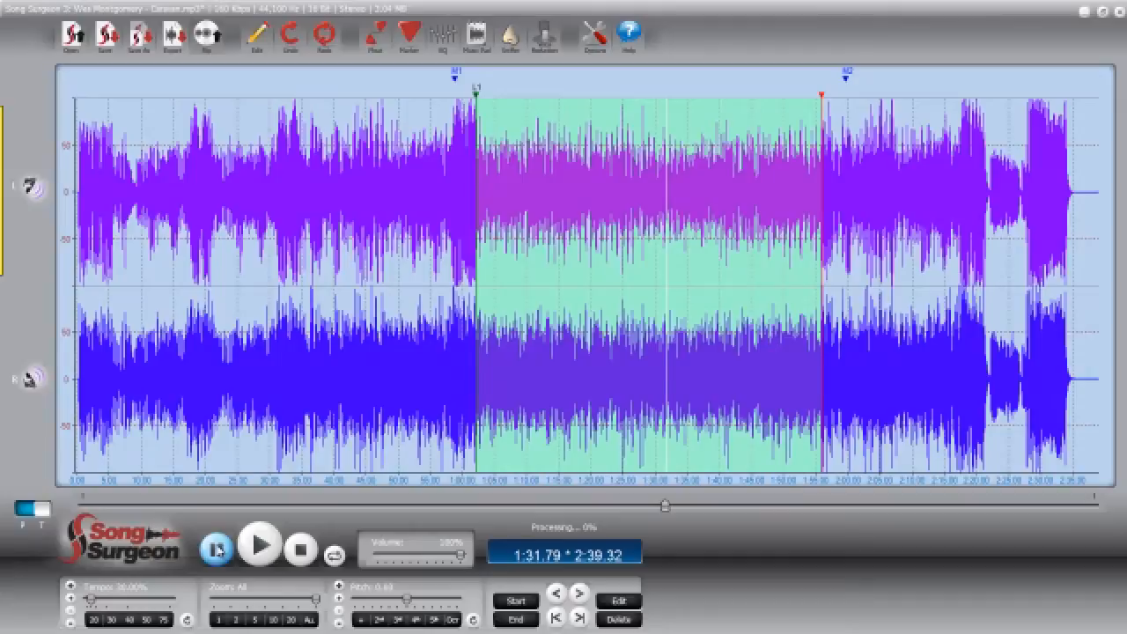
Step: Pause playback and review the loop count and delay in loop L1's edit settings
{"action": "left_click", "coordinate": [217, 548]}
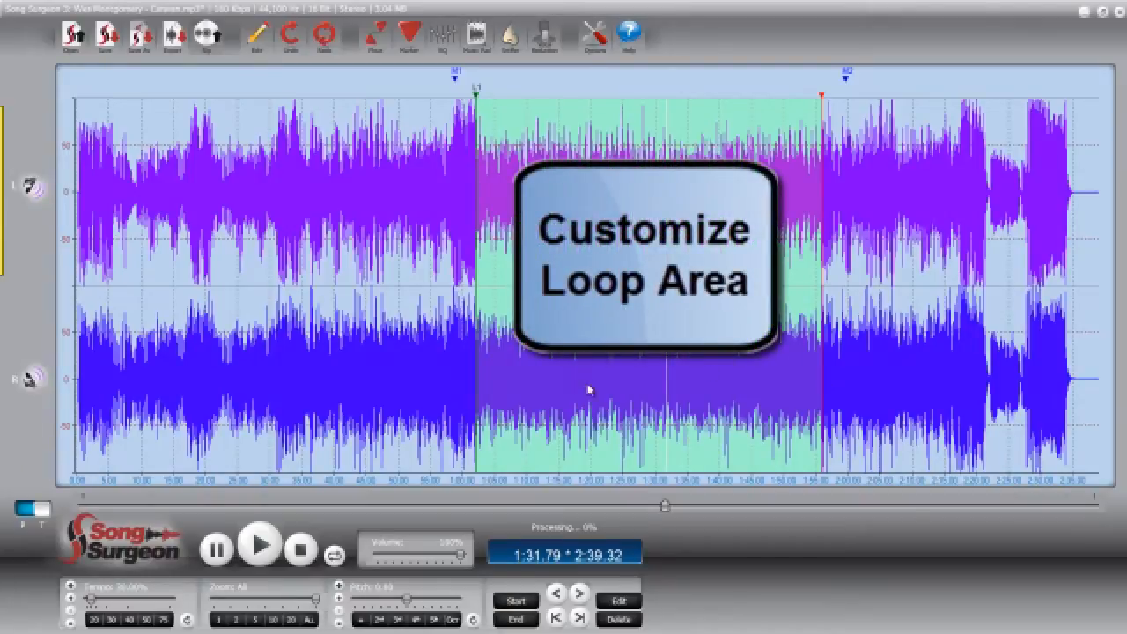
{"action": "left_click", "coordinate": [619, 601]}
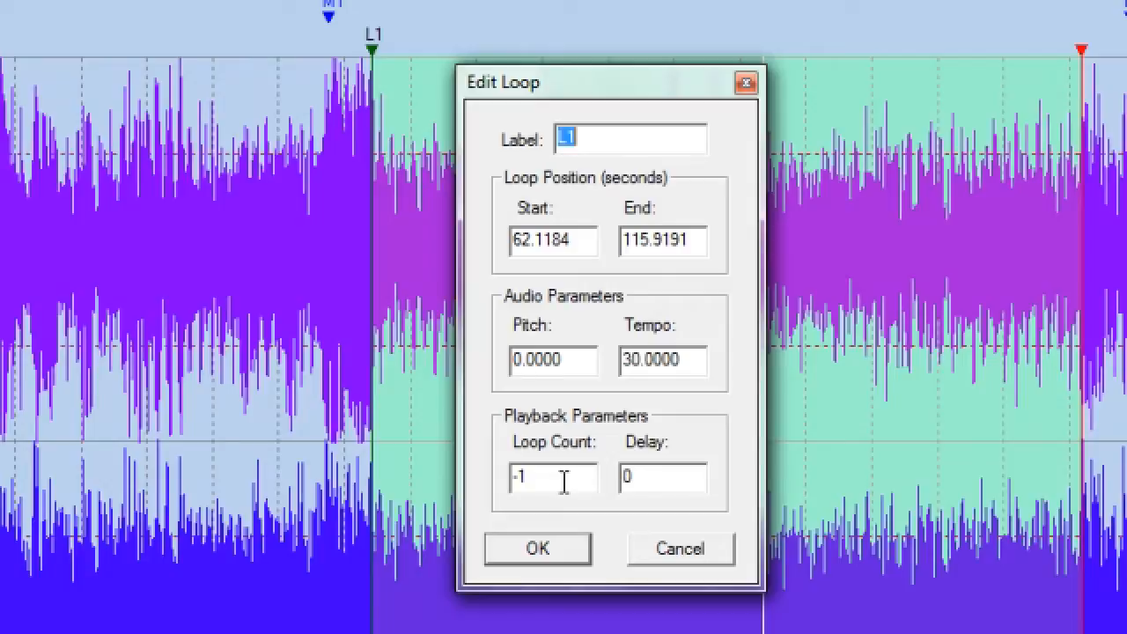
{"action": "double_click", "coordinate": [649, 473]}
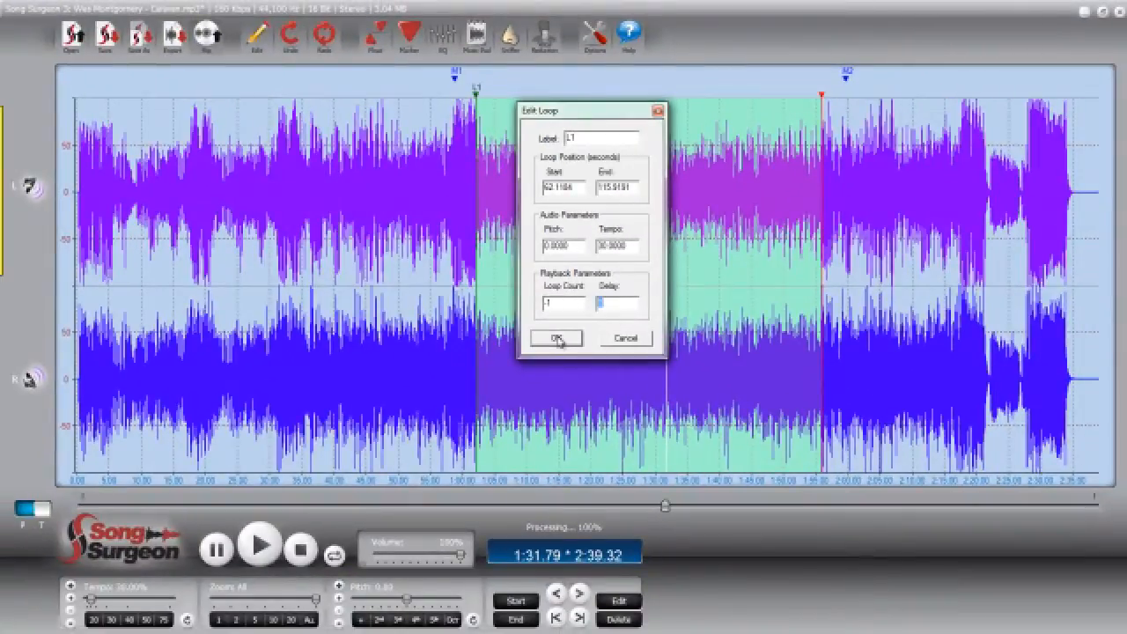
{"action": "left_click", "coordinate": [557, 340]}
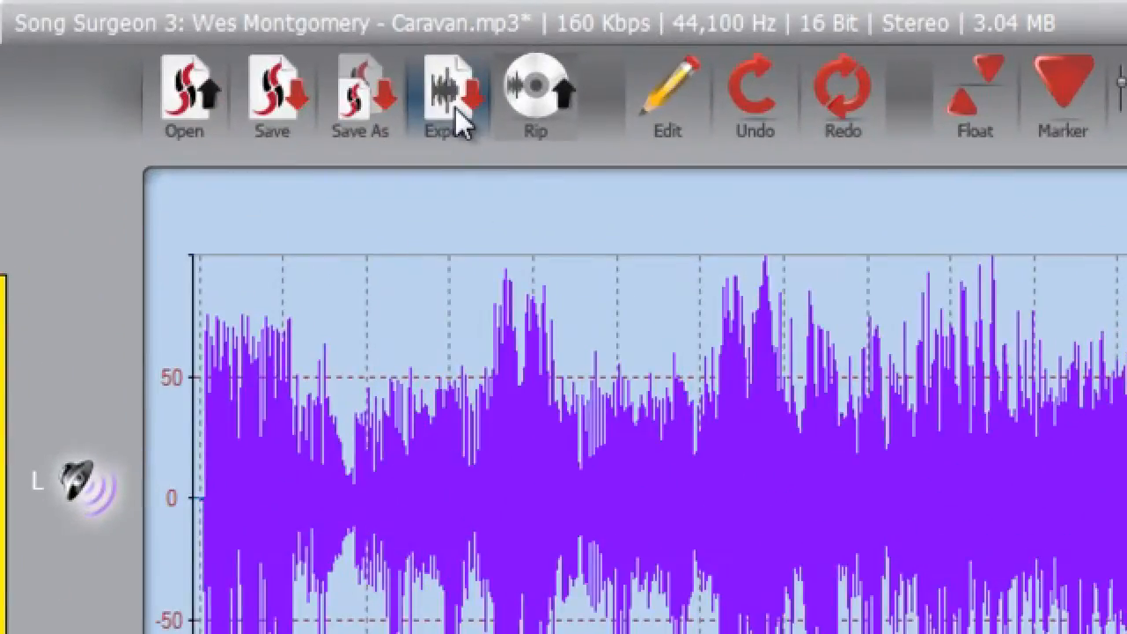
Step: Export the current loop L1 to the Exports folder as an MP3 file named CaravanSolo
{"action": "left_click", "coordinate": [462, 125]}
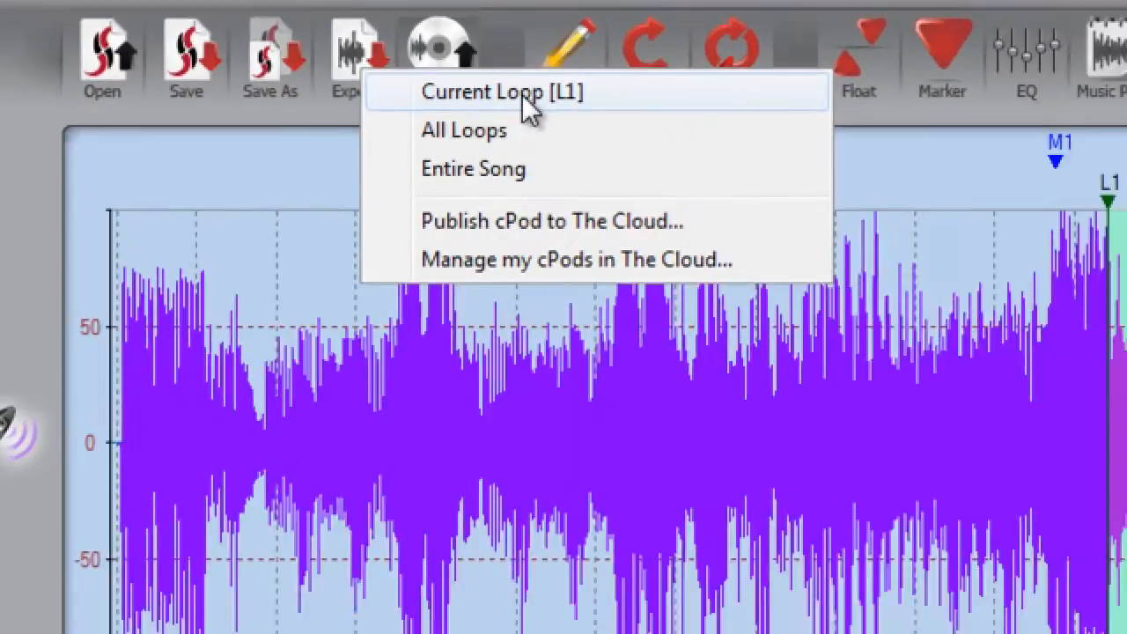
{"action": "left_click", "coordinate": [630, 146]}
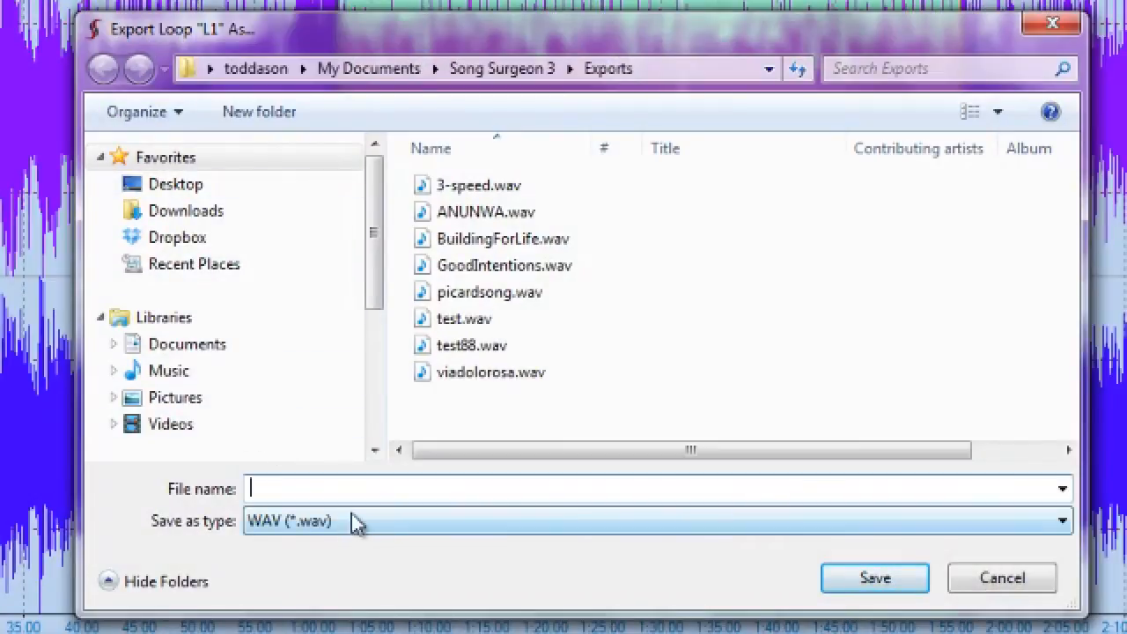
{"action": "left_click", "coordinate": [353, 486]}
{"action": "type", "text": "C"}
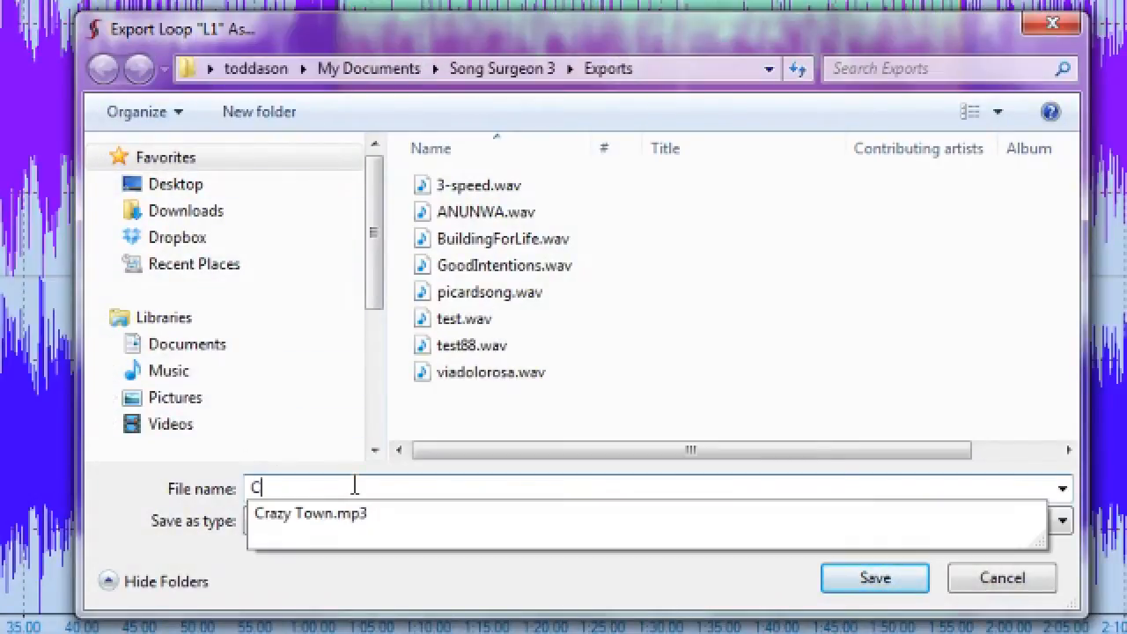
{"action": "type", "text": "aravanS"}
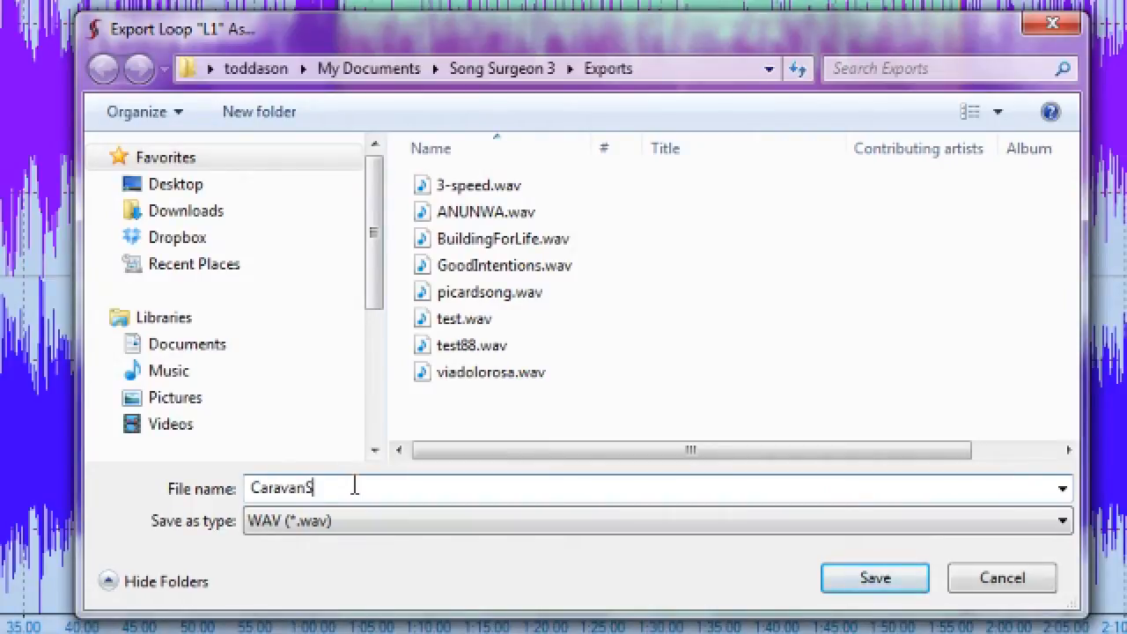
{"action": "type", "text": "o.lo"}
{"action": "left_click", "coordinate": [1063, 521]}
{"action": "left_click", "coordinate": [369, 567]}
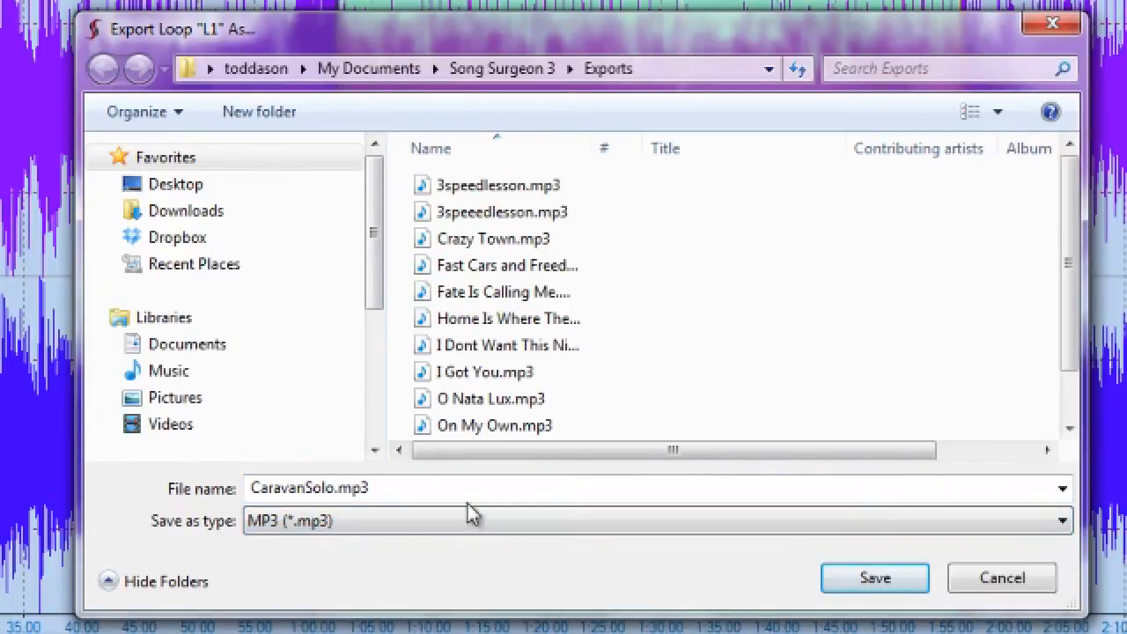
{"action": "left_click", "coordinate": [865, 581]}
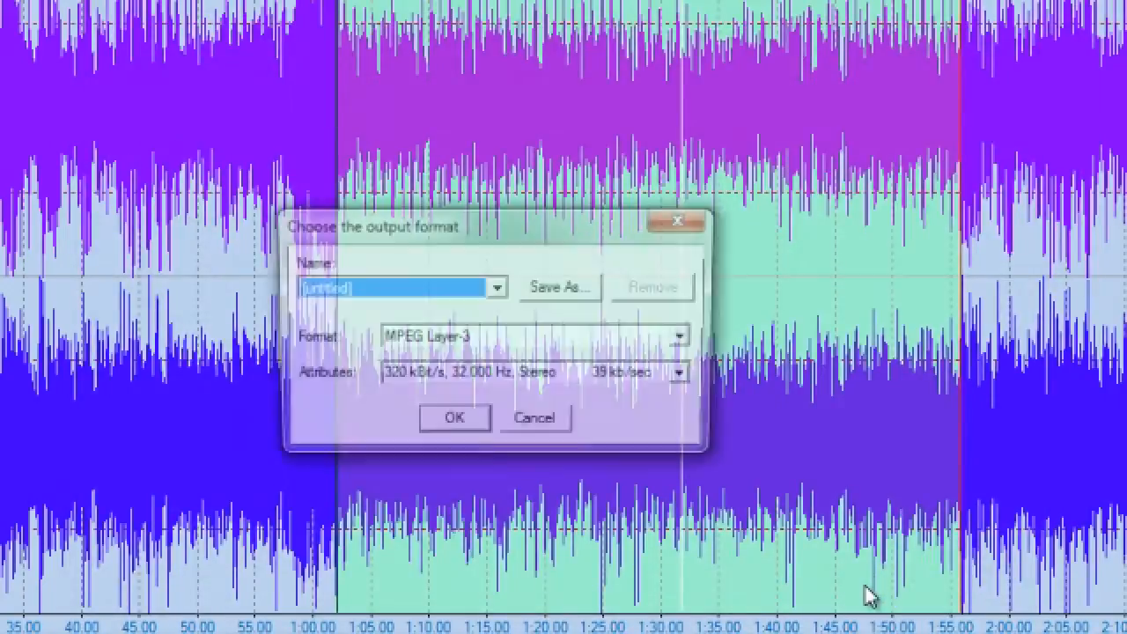
Step: Choose the default preset as the MP3 output format and run the export
{"action": "left_click", "coordinate": [499, 288]}
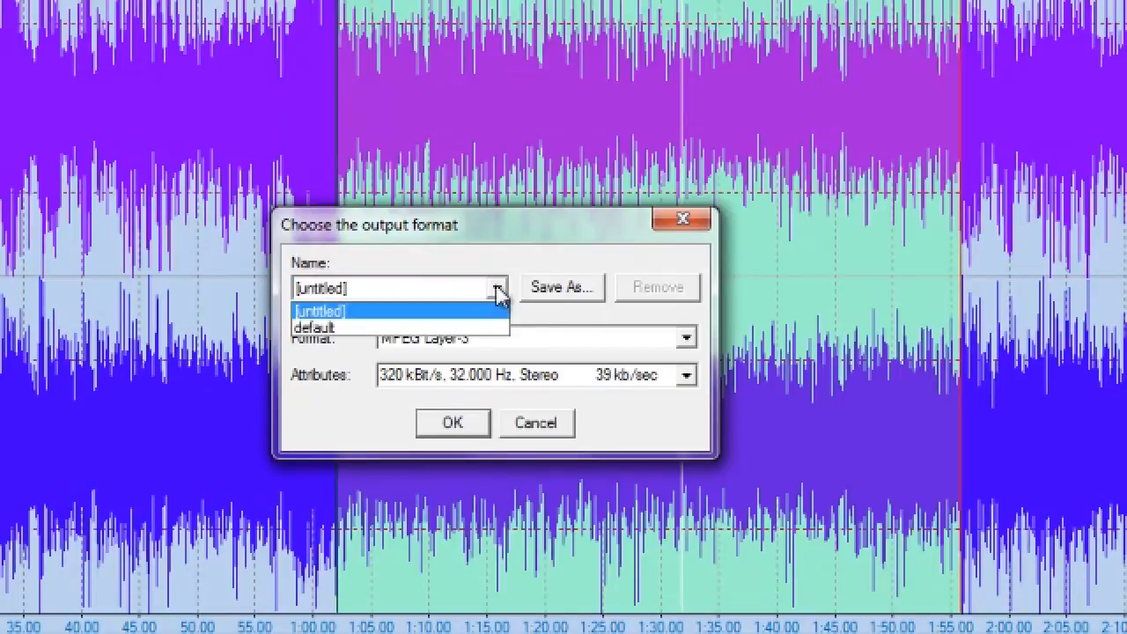
{"action": "left_click", "coordinate": [467, 324]}
{"action": "left_click", "coordinate": [461, 435]}
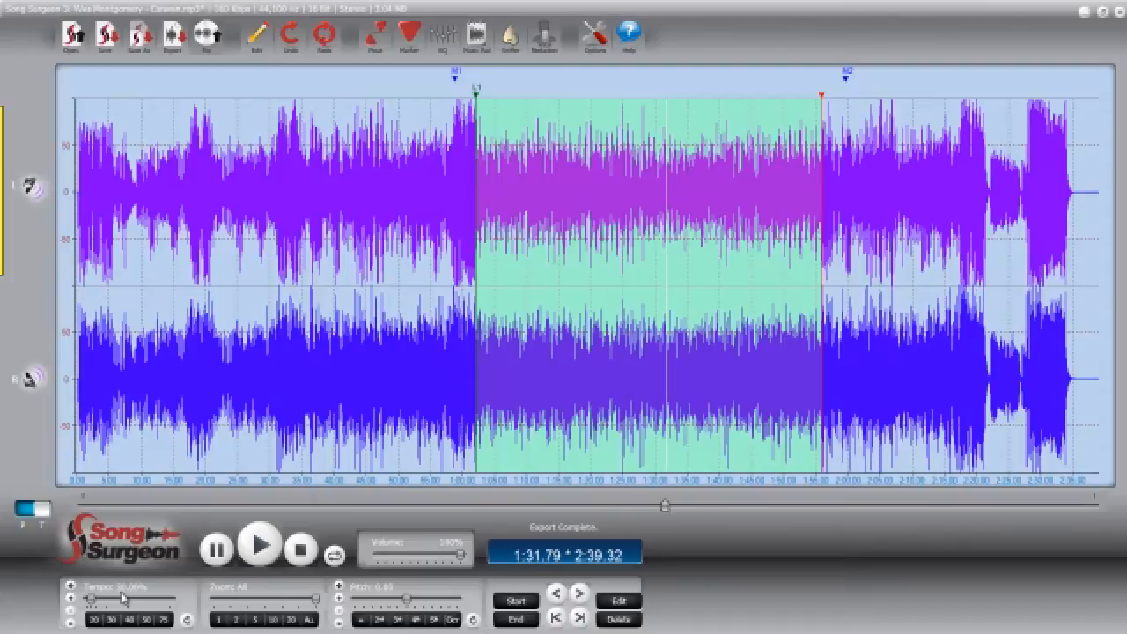
{"action": "mouse_move", "coordinate": [478, 109]}
{"action": "left_mouse_down"}
{"action": "mouse_move", "coordinate": [845, 108]}
{"action": "mouse_move", "coordinate": [820, 115]}
{"action": "left_mouse_up"}
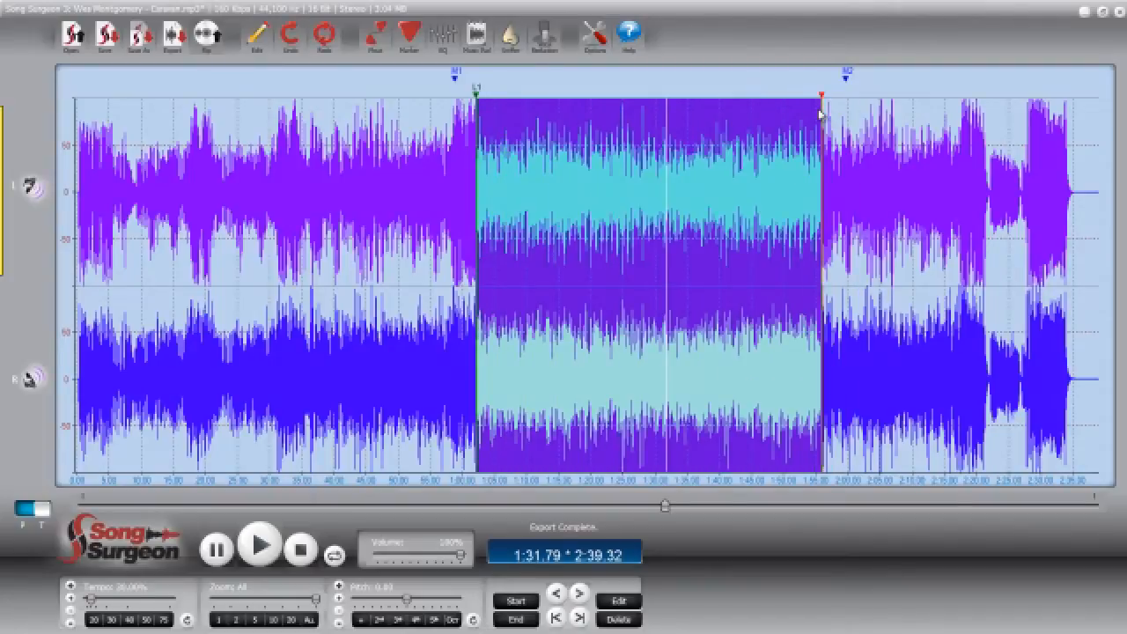
{"action": "left_click", "coordinate": [881, 147]}
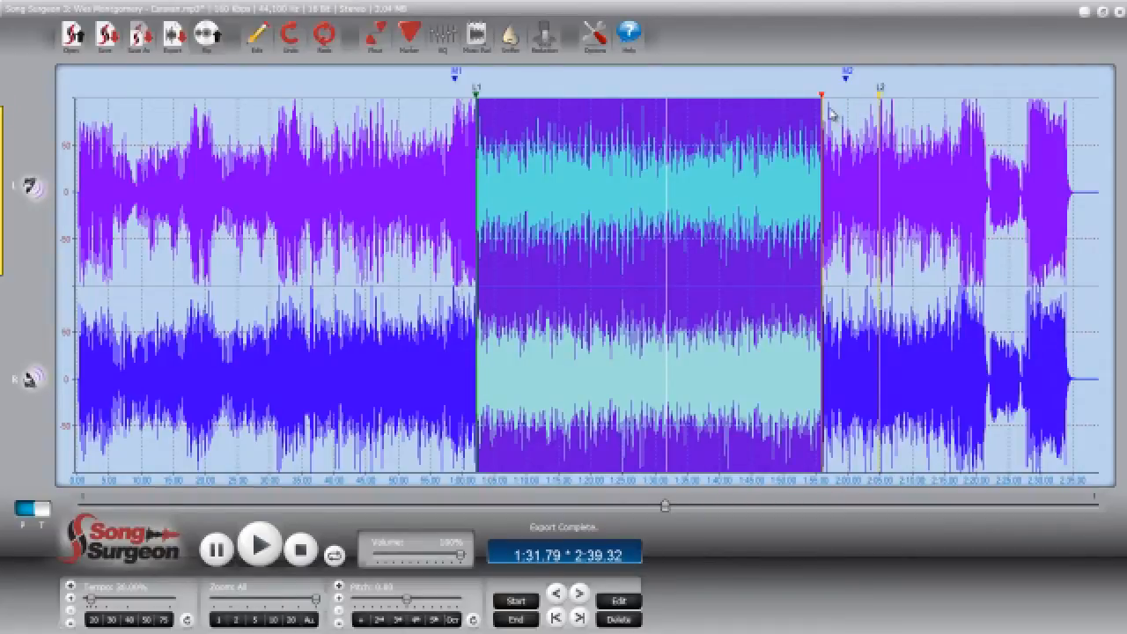
{"action": "left_click", "coordinate": [829, 108]}
Step: Delete the audio from the end of loop L1 to the song's end and everything before the loop's start
{"action": "left_click_drag", "start_coordinate": [824, 117], "coordinate": [1091, 159]}
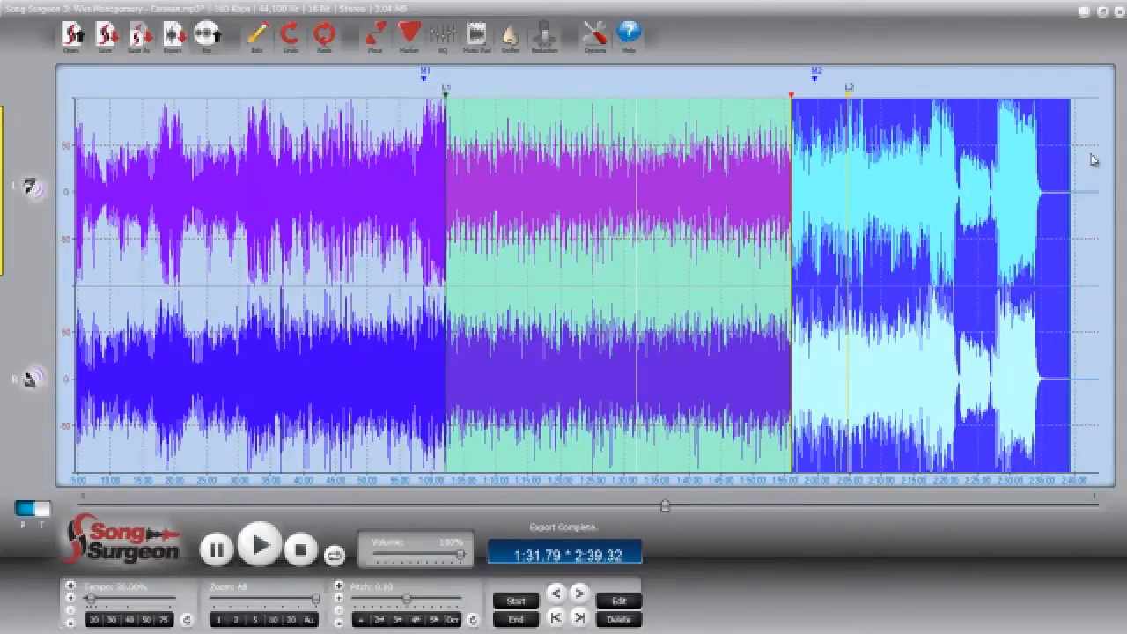
{"action": "key", "text": "Delete"}
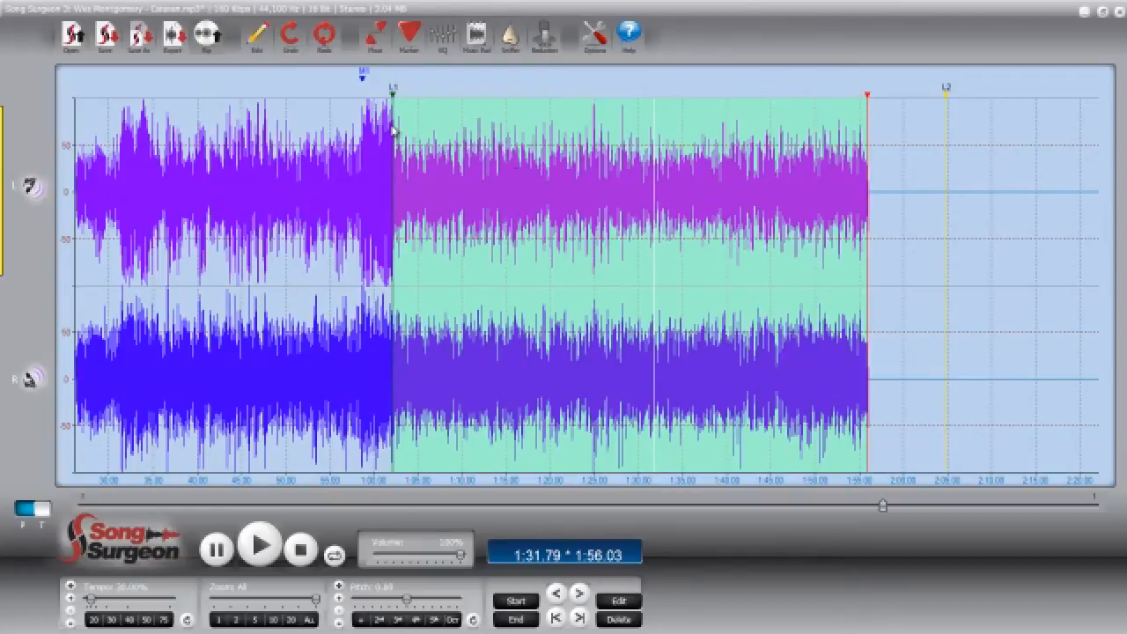
{"action": "mouse_move", "coordinate": [394, 130]}
{"action": "left_mouse_down"}
{"action": "mouse_move", "coordinate": [66, 115]}
{"action": "mouse_move", "coordinate": [103, 117]}
{"action": "left_mouse_up"}
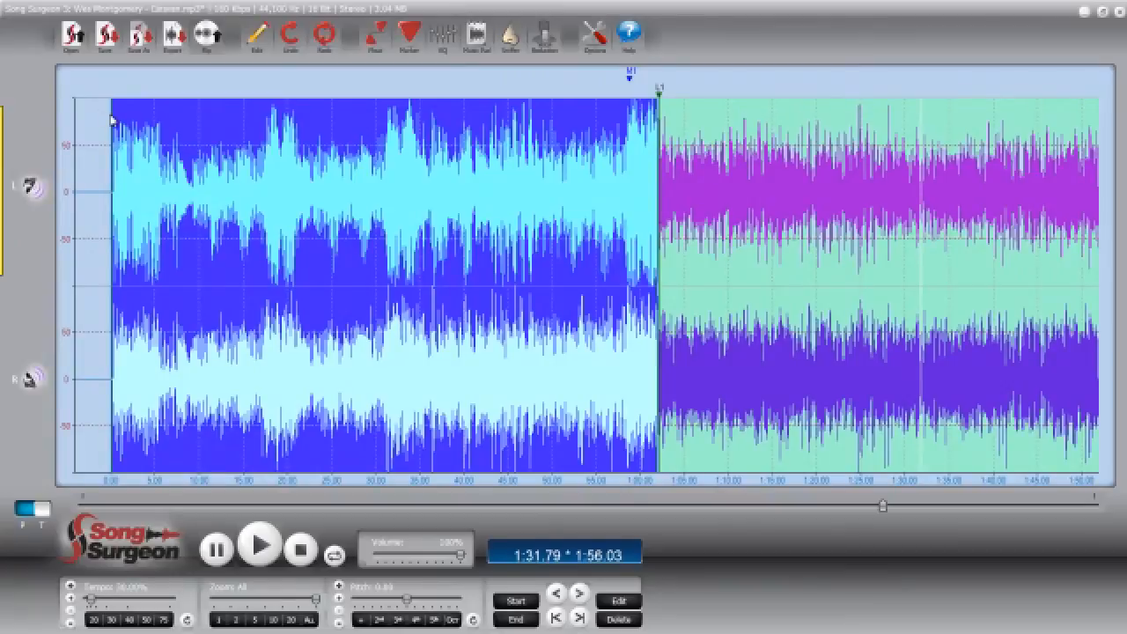
{"action": "key", "text": "Delete"}
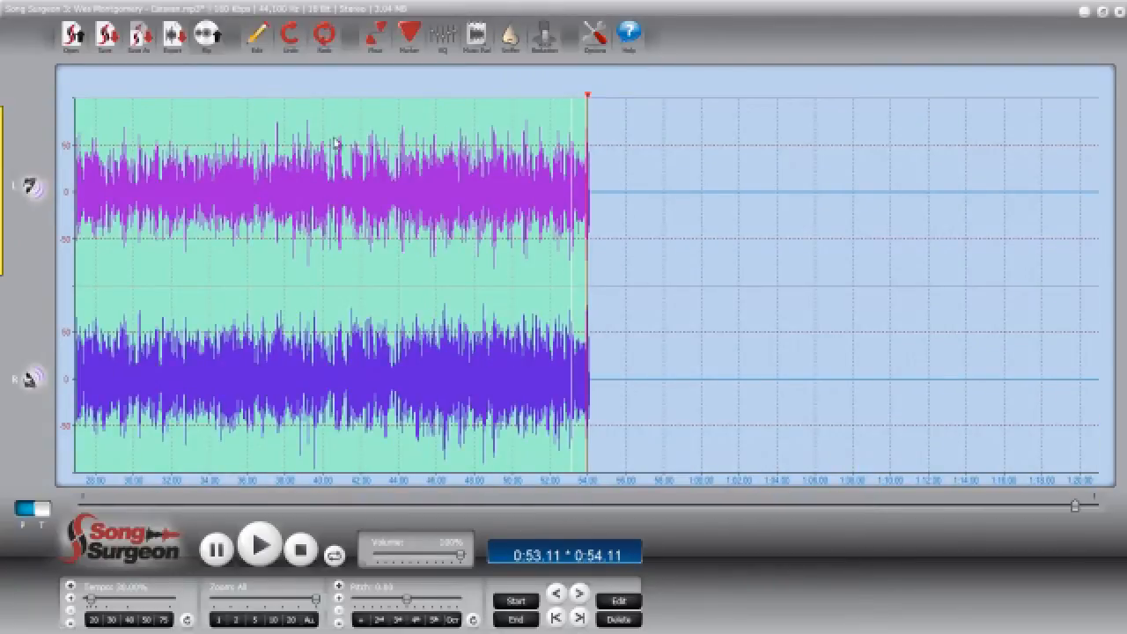
Step: Build three consecutive copies of the solo separated by short silences and clear loop L1
{"action": "mouse_move", "coordinate": [295, 233]}
{"action": "left_mouse_down"}
{"action": "mouse_move", "coordinate": [675, 301]}
{"action": "mouse_move", "coordinate": [715, 321]}
{"action": "left_mouse_up"}
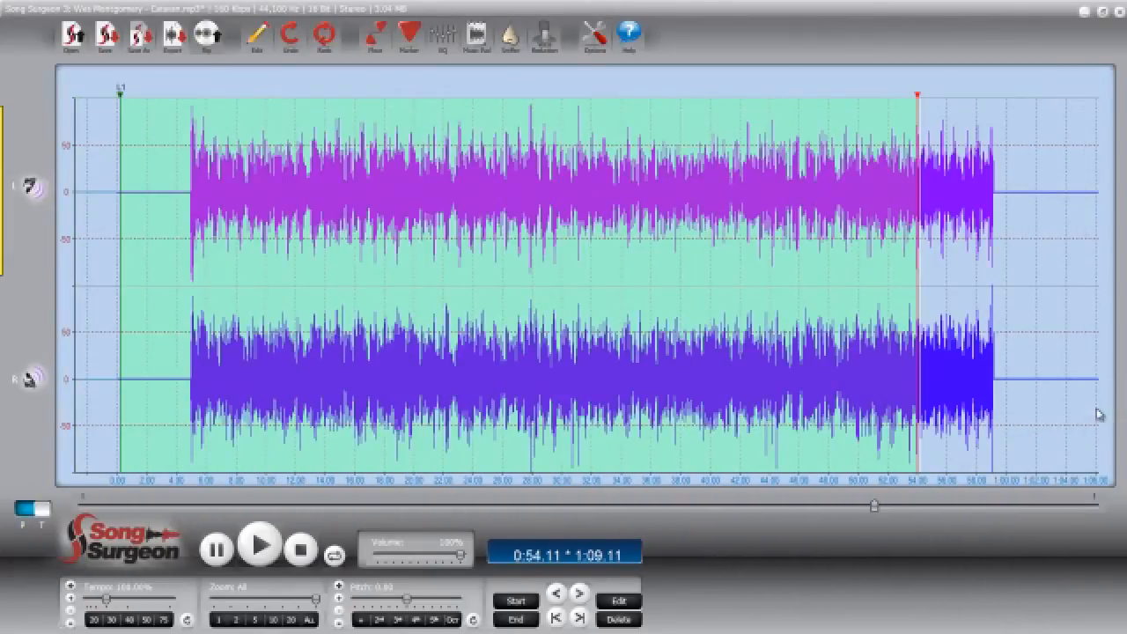
{"action": "left_click", "coordinate": [1095, 478]}
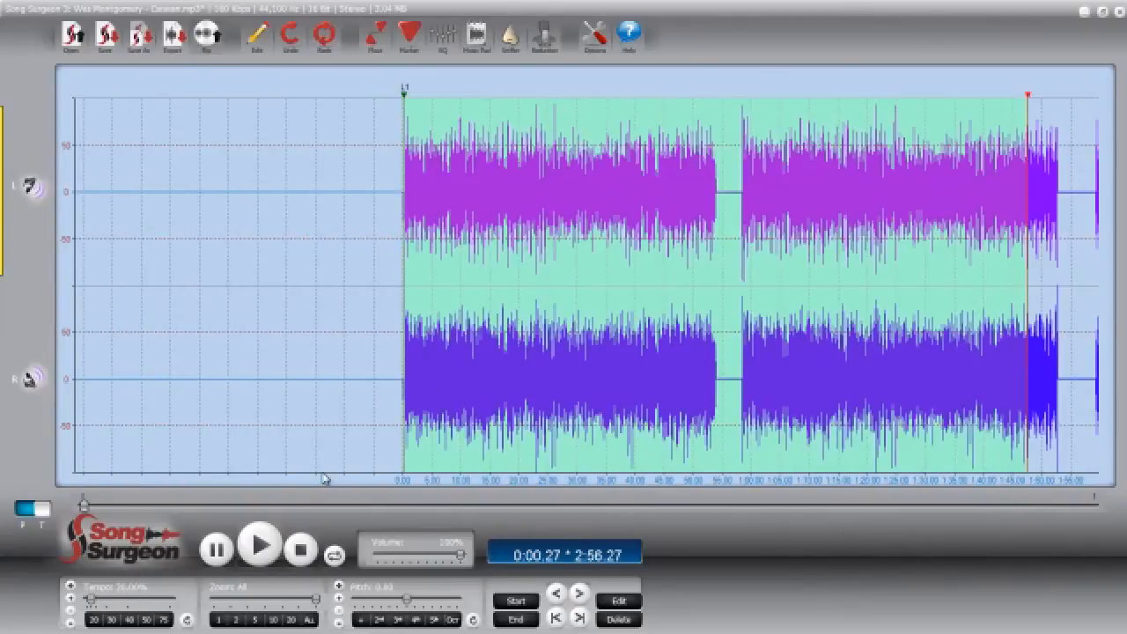
{"action": "left_click_drag", "start_coordinate": [793, 294], "coordinate": [488, 319]}
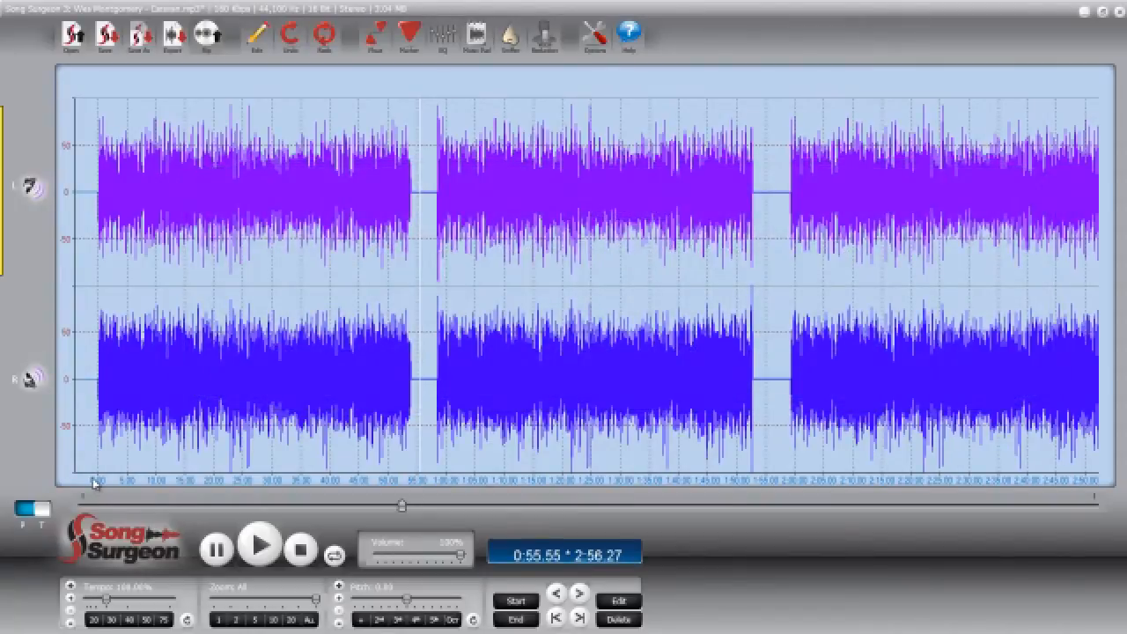
Step: Move the playback position to 0:00 and create a loop around the first copy, ending just after its audio
{"action": "left_click", "coordinate": [95, 483]}
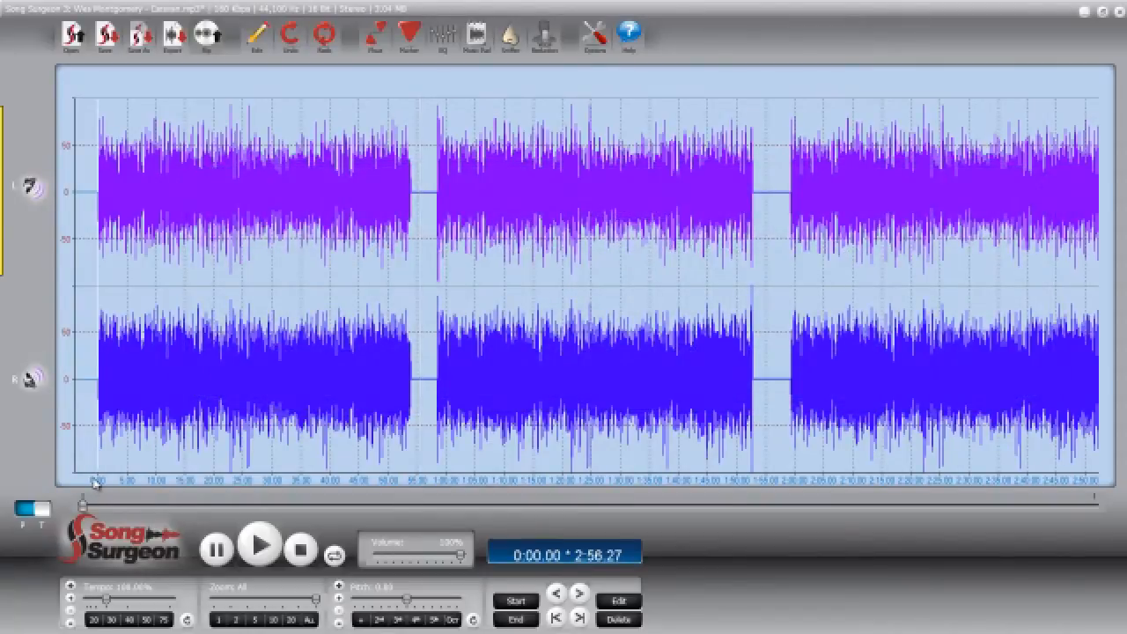
{"action": "left_click_drag", "start_coordinate": [95, 476], "coordinate": [409, 466]}
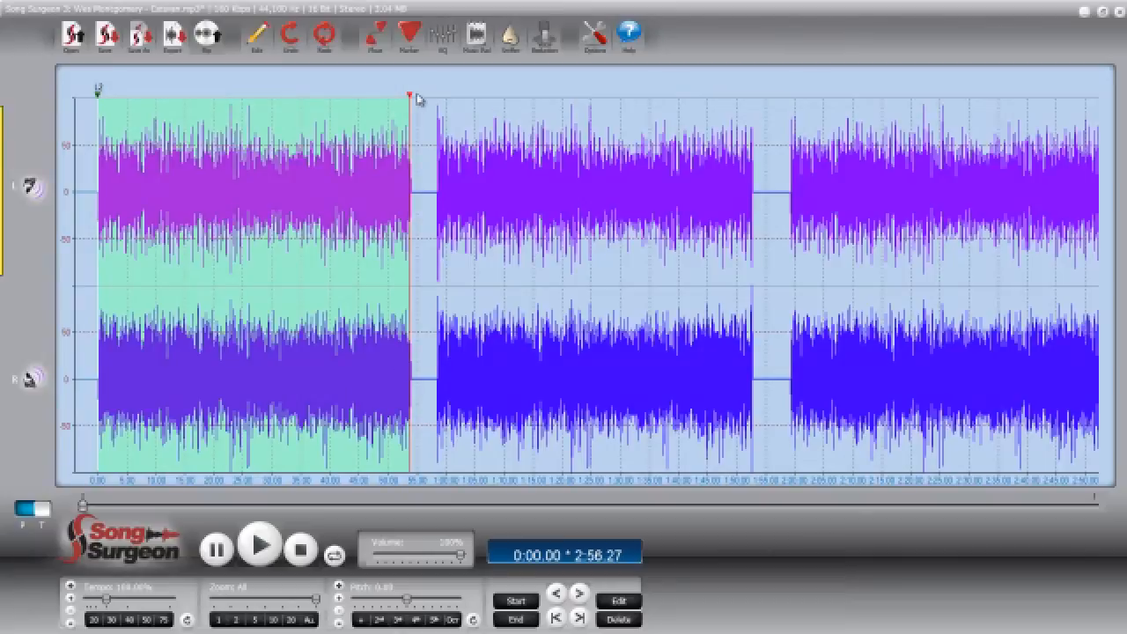
{"action": "left_click_drag", "start_coordinate": [409, 95], "coordinate": [415, 95]}
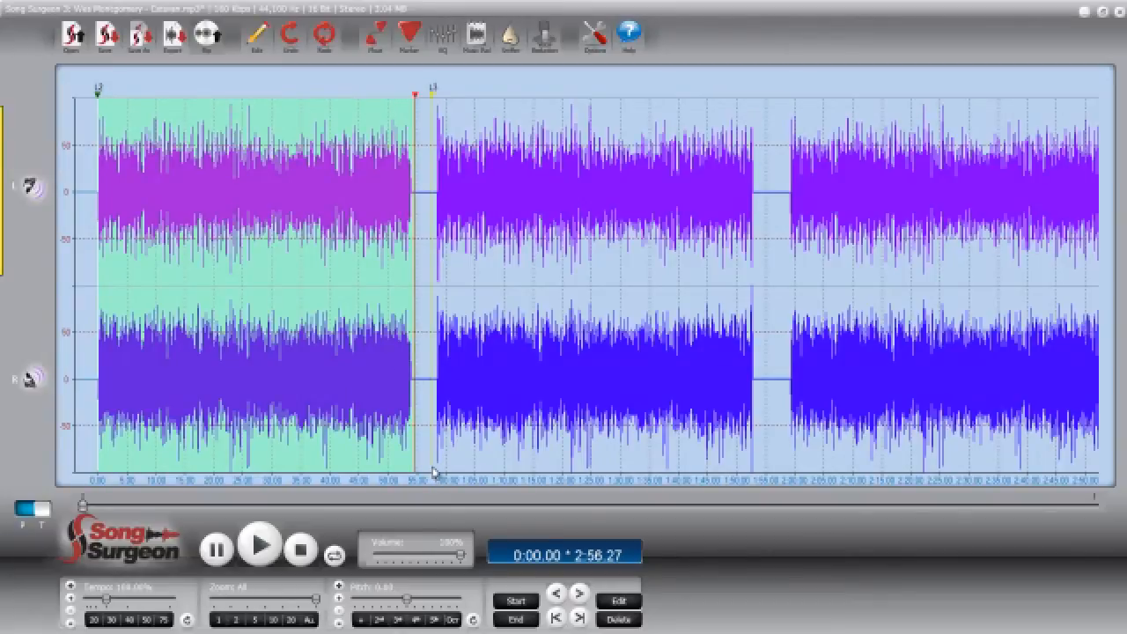
Step: Create separate loops around the second and third copies of the solo
{"action": "right_click", "coordinate": [760, 475]}
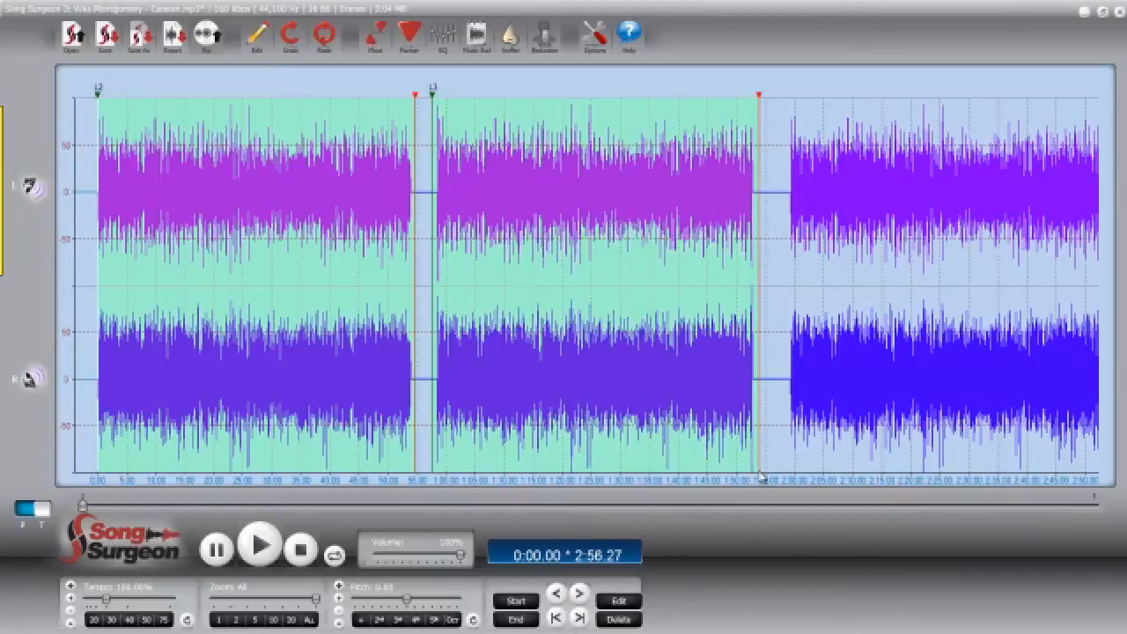
{"action": "left_click", "coordinate": [790, 475]}
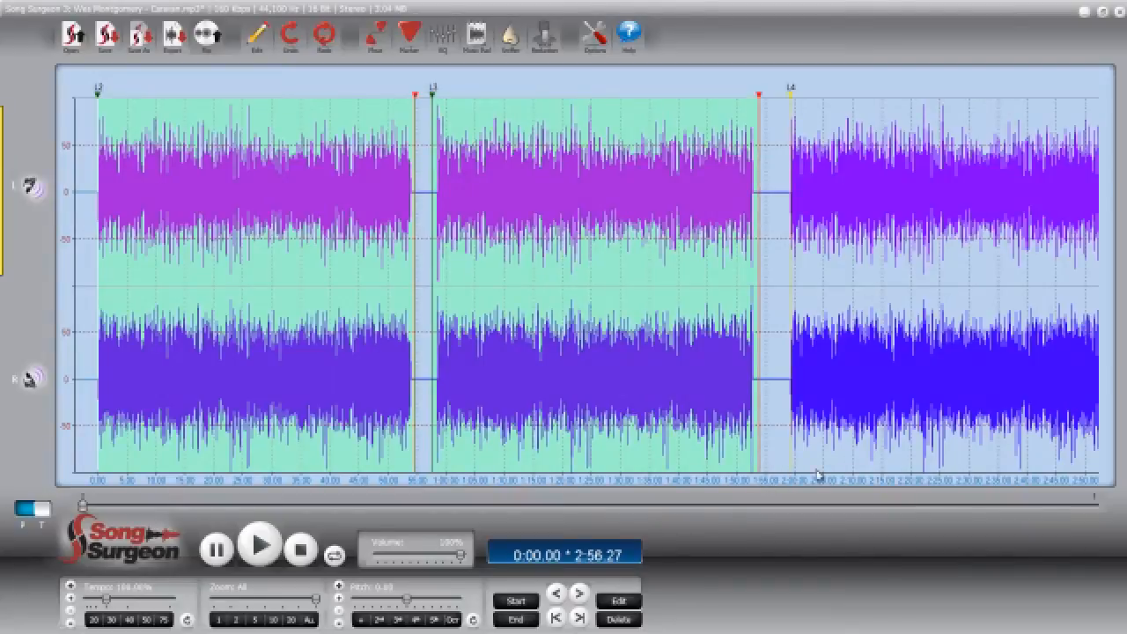
{"action": "right_click", "coordinate": [1106, 478]}
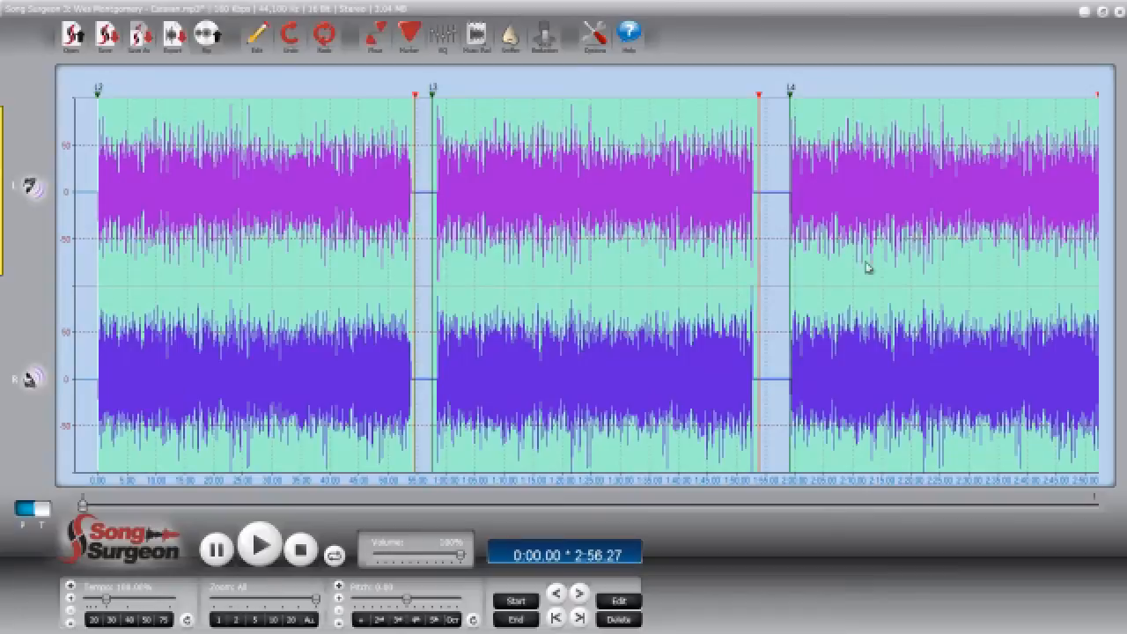
Step: Set the tempo to 50% in the first loop, 75% in the second and 100% in the third
{"action": "left_click", "coordinate": [256, 482]}
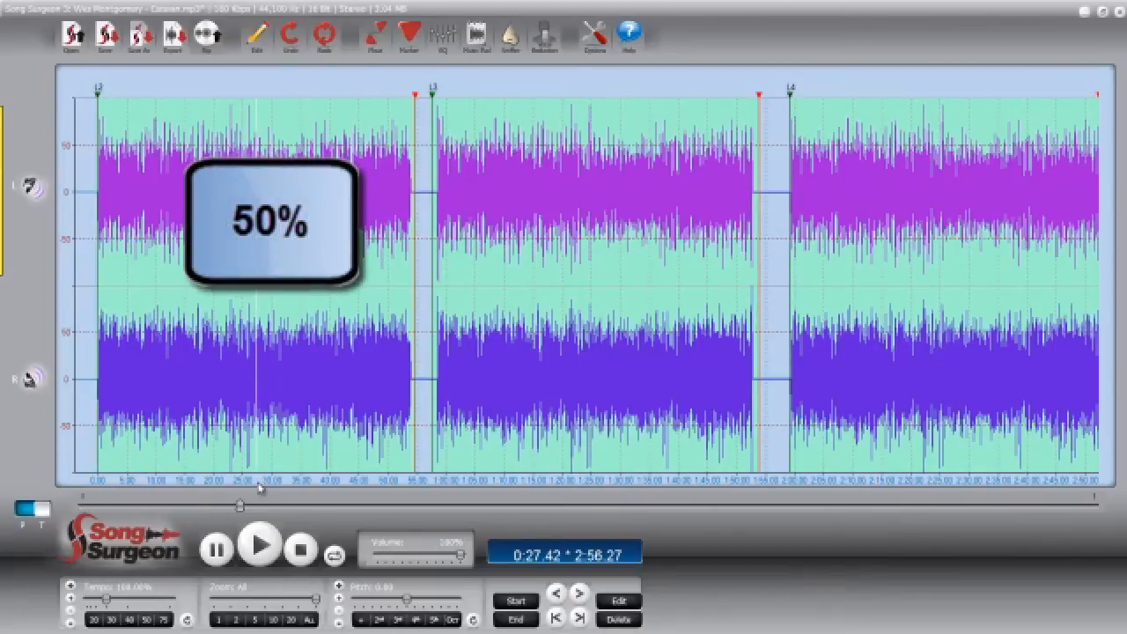
{"action": "left_click", "coordinate": [147, 619]}
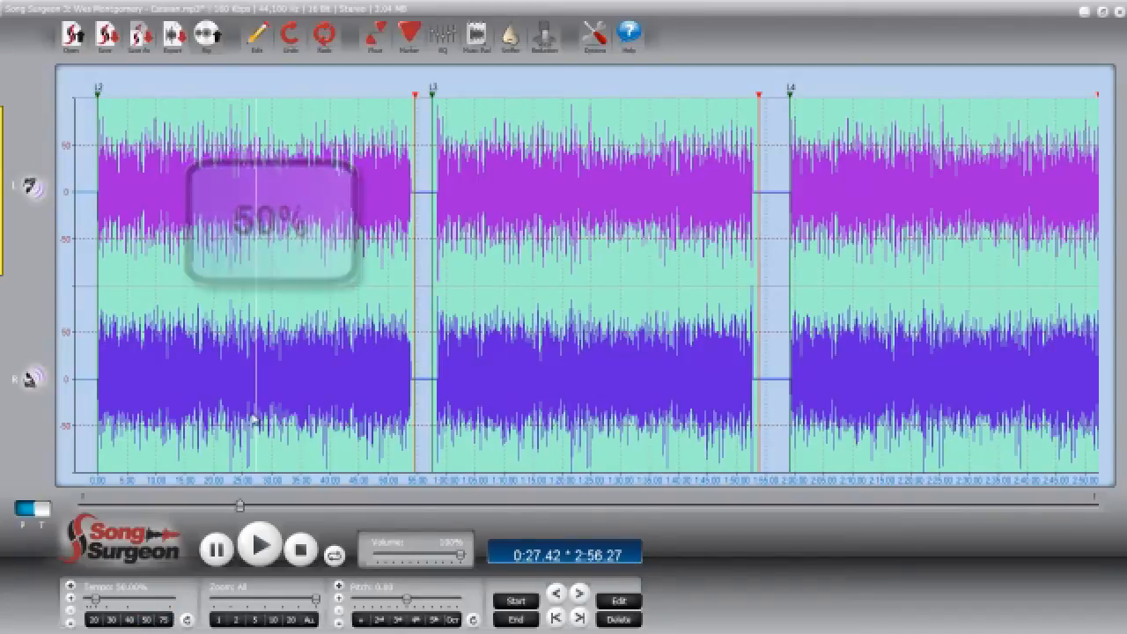
{"action": "left_click", "coordinate": [628, 482]}
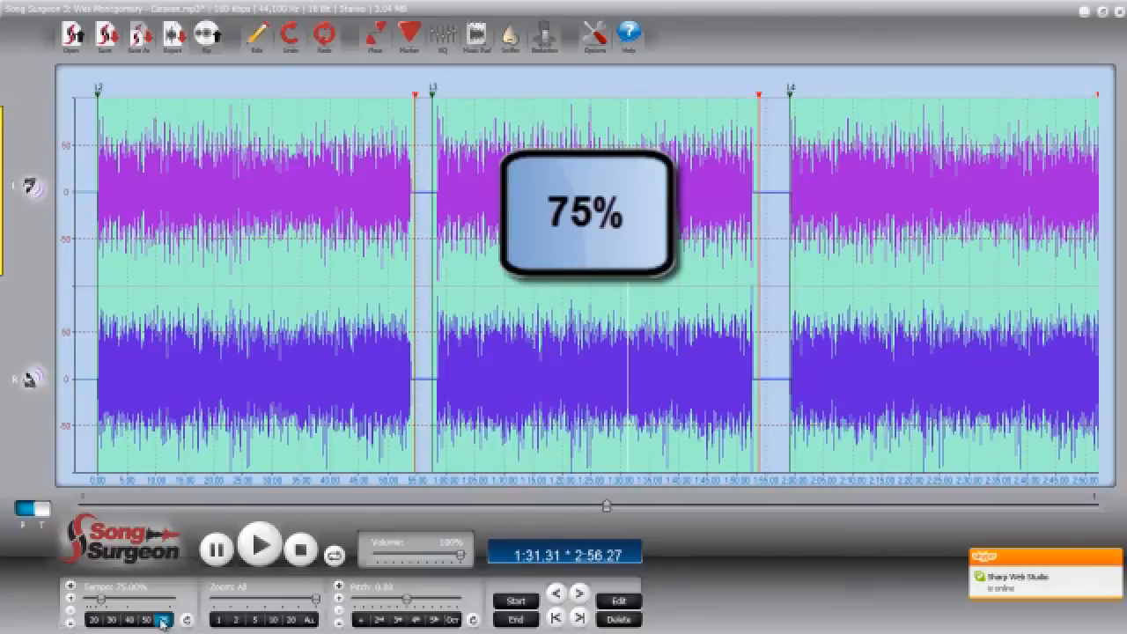
{"action": "left_click", "coordinate": [1005, 484]}
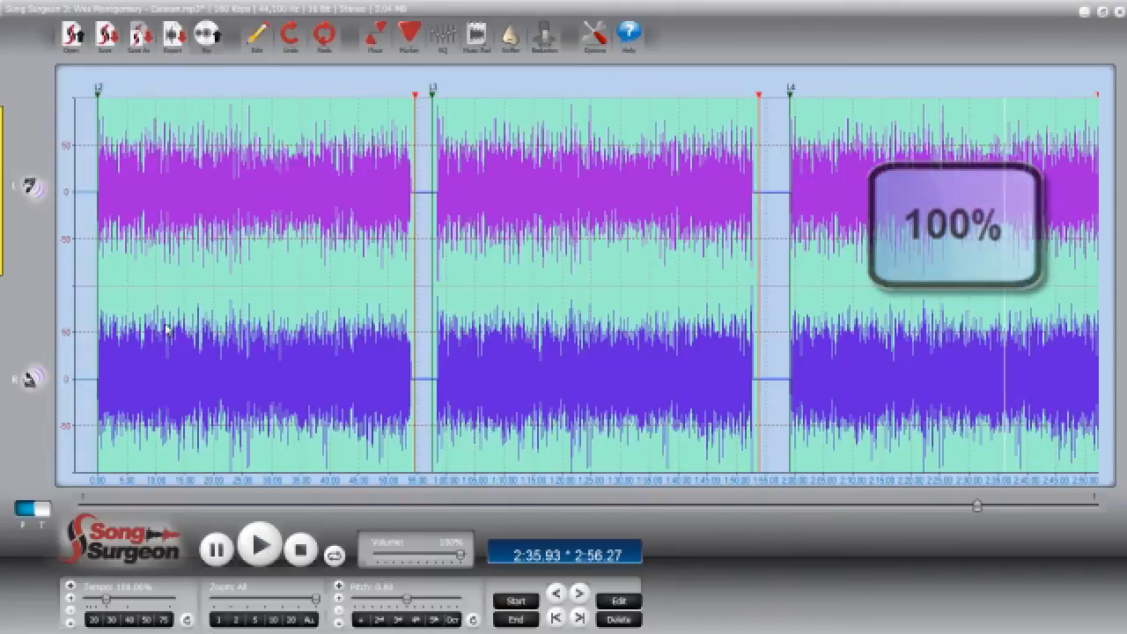
Step: Play a passage from each of the three loops in turn, starting near the end of the first copy, and pause in the third
{"action": "left_click", "coordinate": [379, 483]}
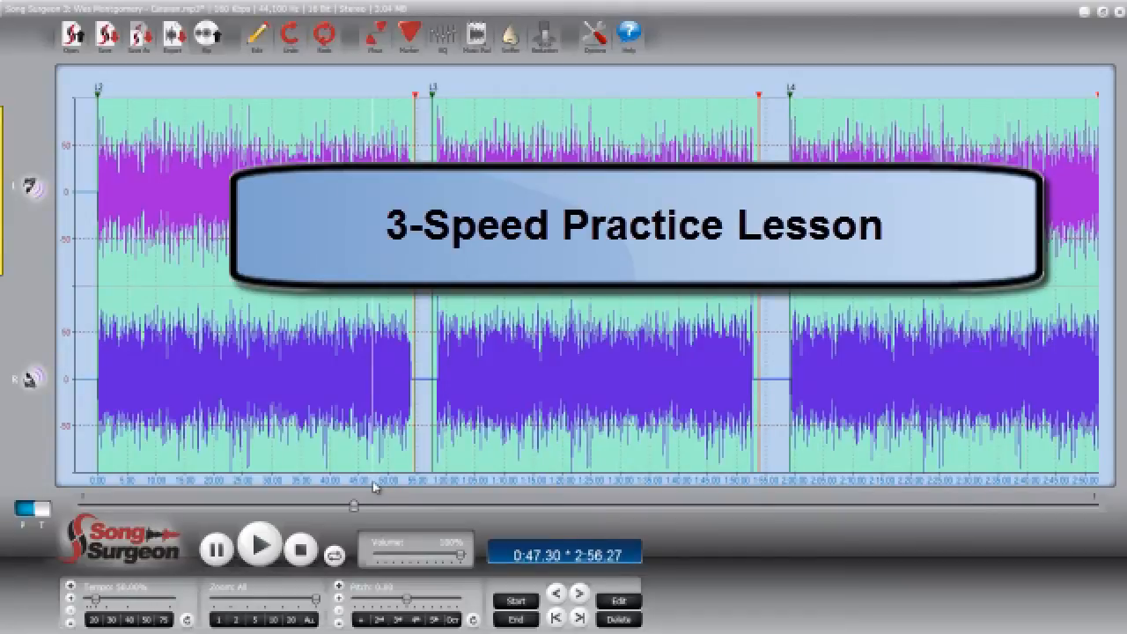
{"action": "left_click", "coordinate": [261, 548]}
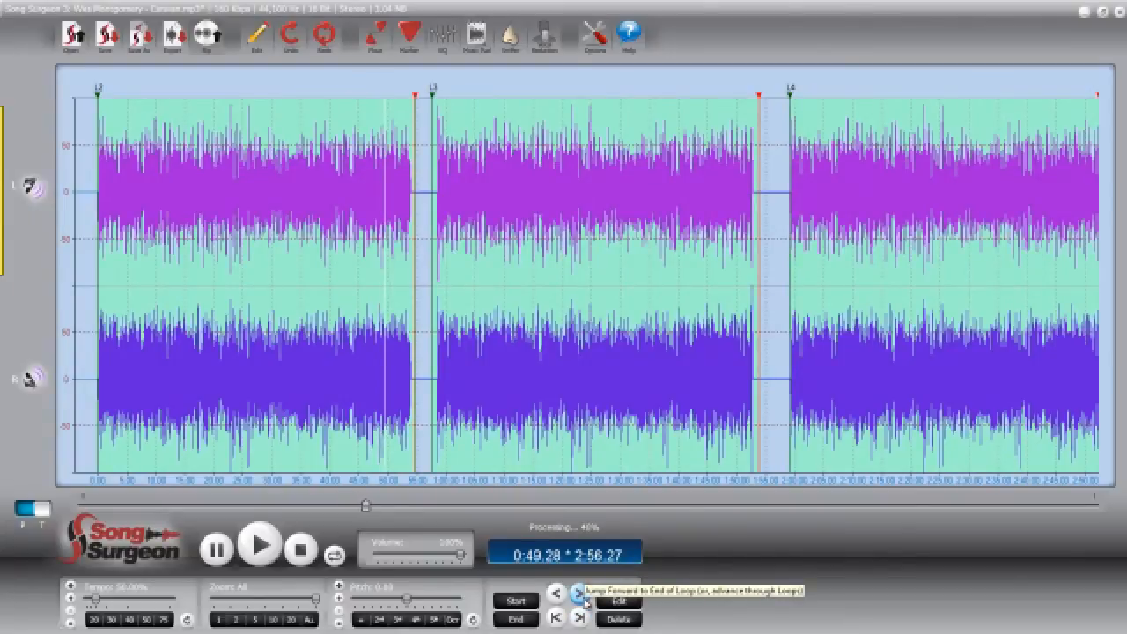
{"action": "left_click", "coordinate": [578, 592]}
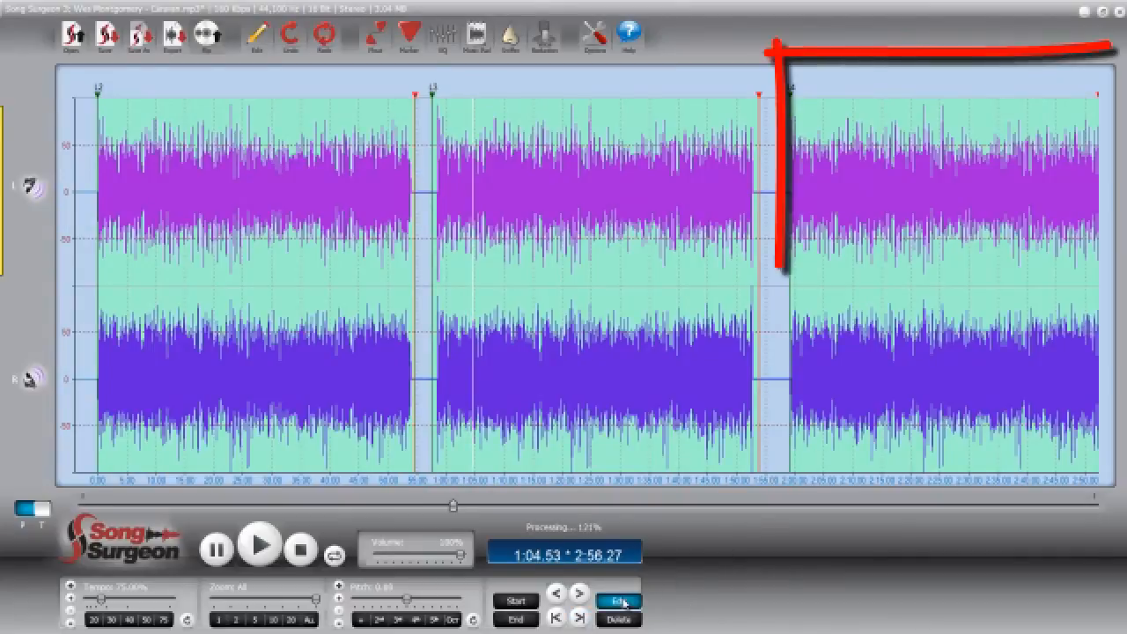
{"action": "left_click", "coordinate": [580, 619]}
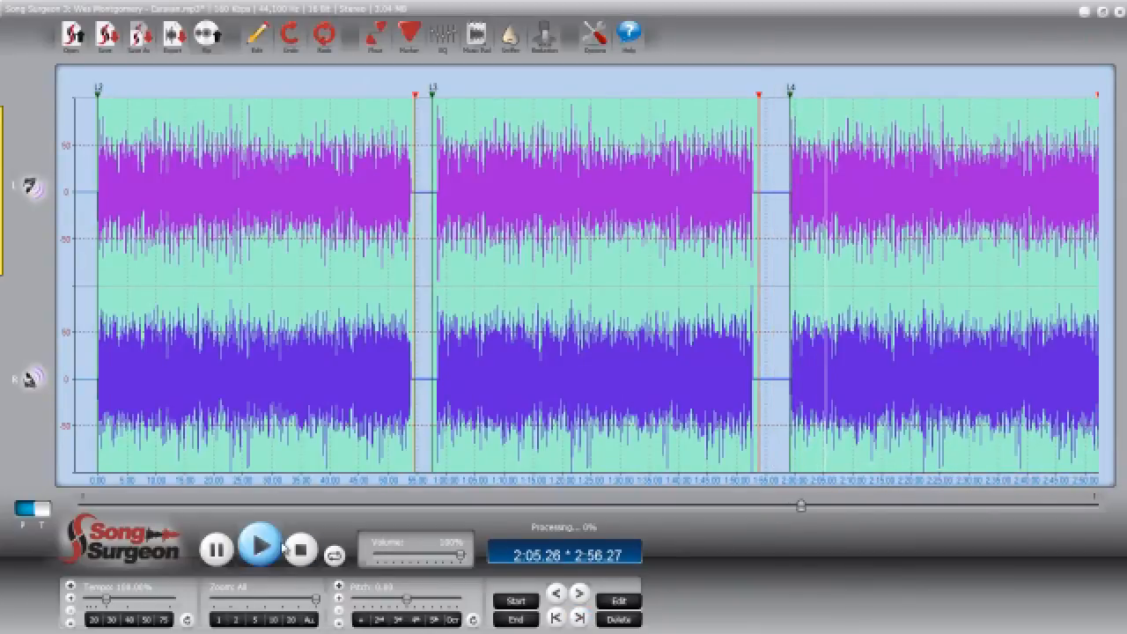
{"action": "left_click", "coordinate": [217, 552]}
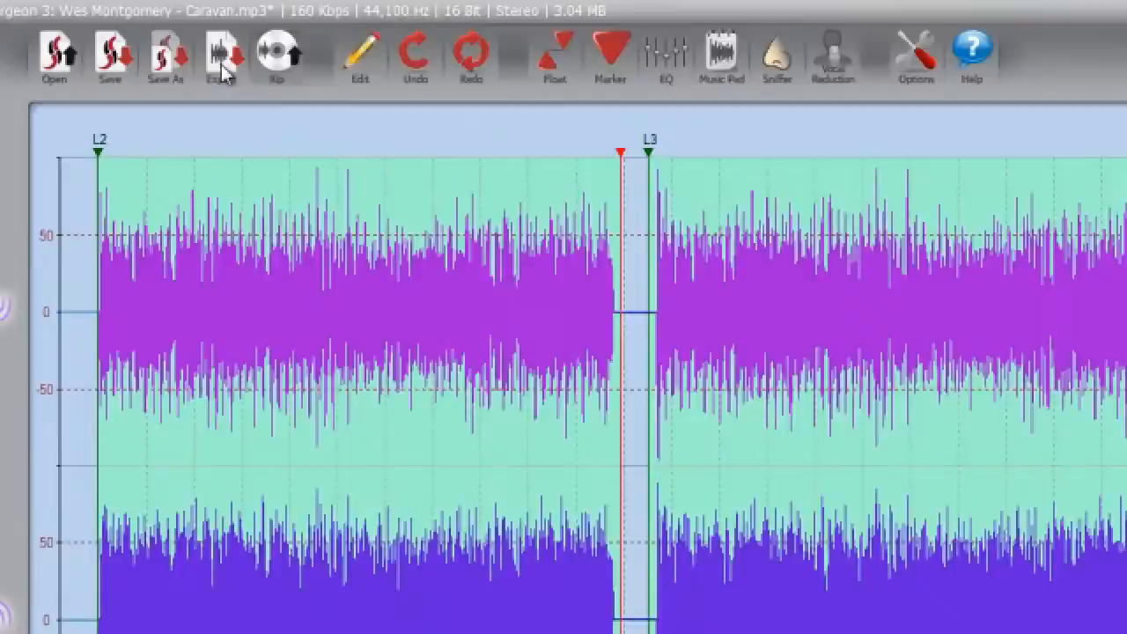
Step: View the export choices for the current loop, all loops or the entire song, and dismiss them without exporting
{"action": "left_click", "coordinate": [174, 42]}
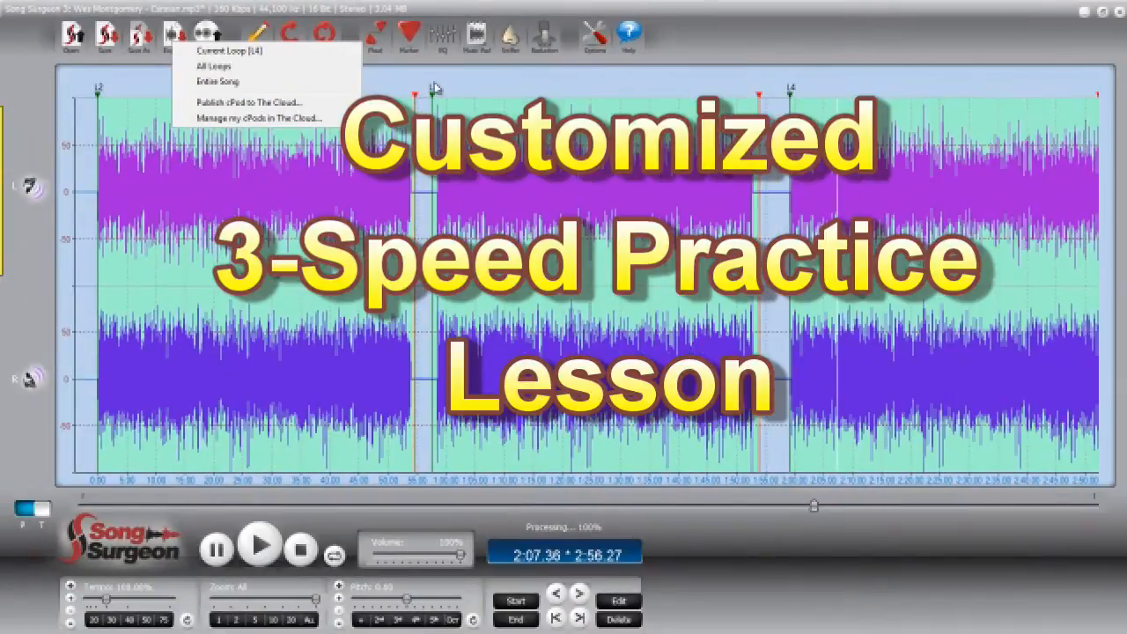
{"action": "left_click", "coordinate": [434, 87]}
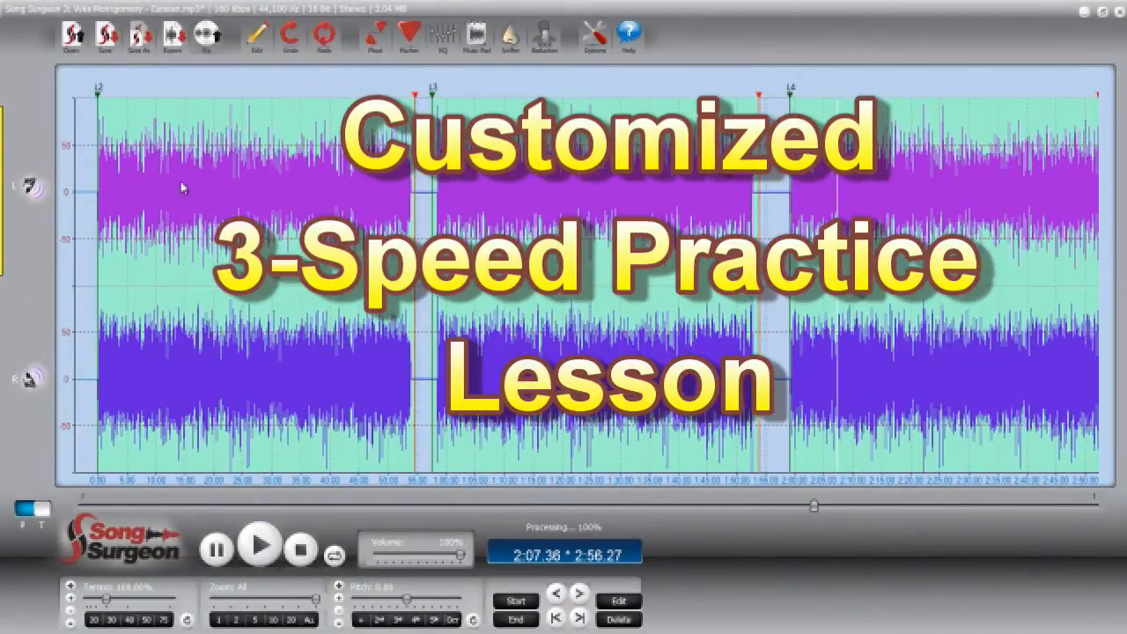